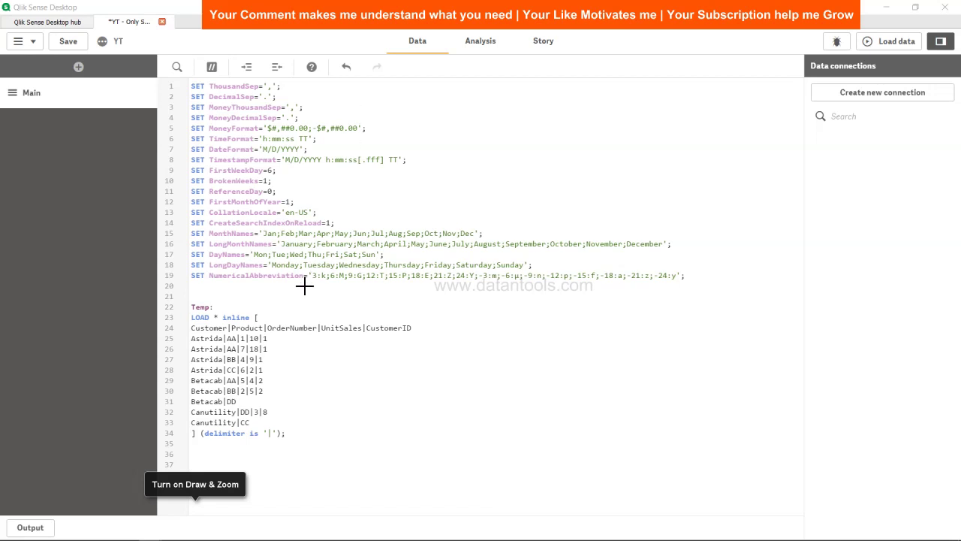
- Below the Temp table in the load script, start a table labelled Only with a load of Customer, Only(CustomerID)
{"action": "left_click", "coordinate": [282, 415]}
{"action": "left_click", "coordinate": [230, 462]}
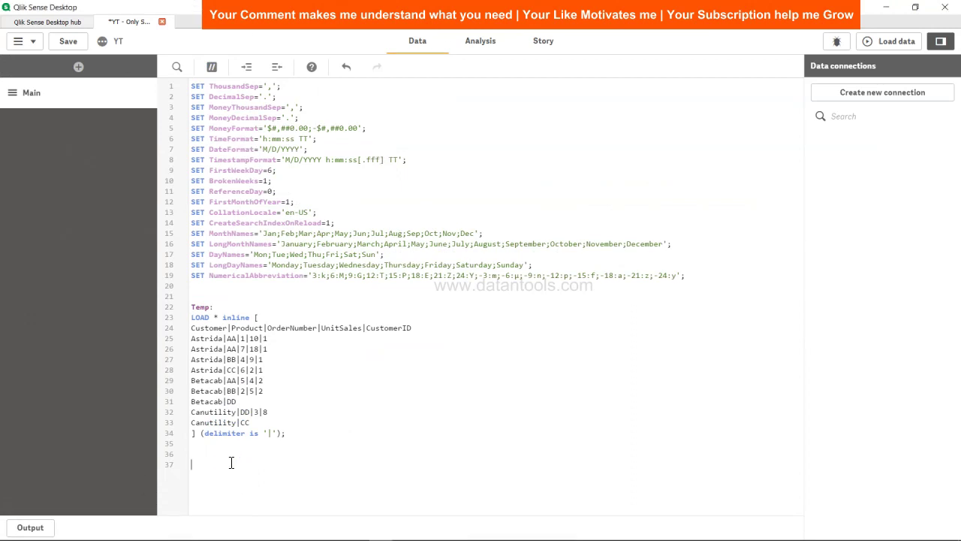
{"action": "type", "text": "Only:"}
{"action": "key", "text": "Return"}
{"action": "type", "text": "Load"}
{"action": "key", "text": "Down"}
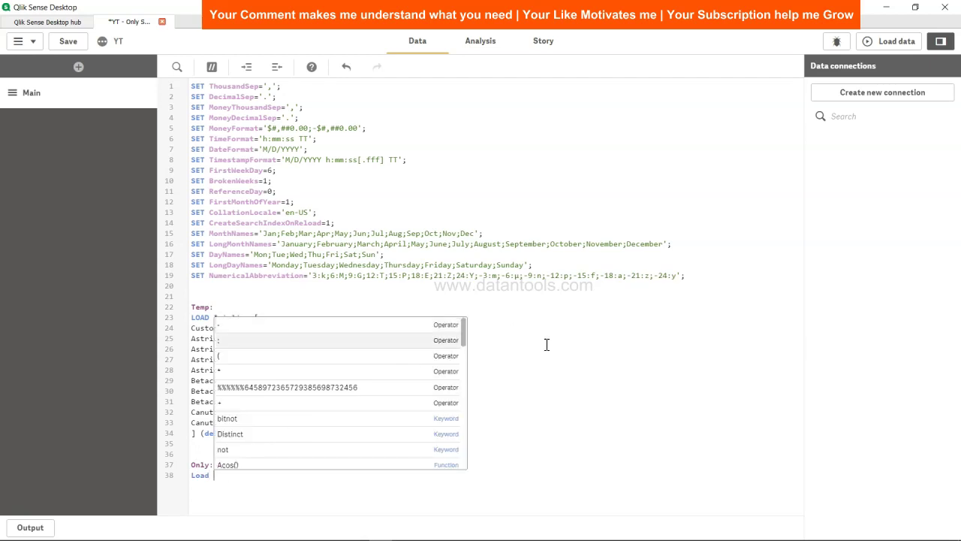
{"action": "type", "text": "Customer"}
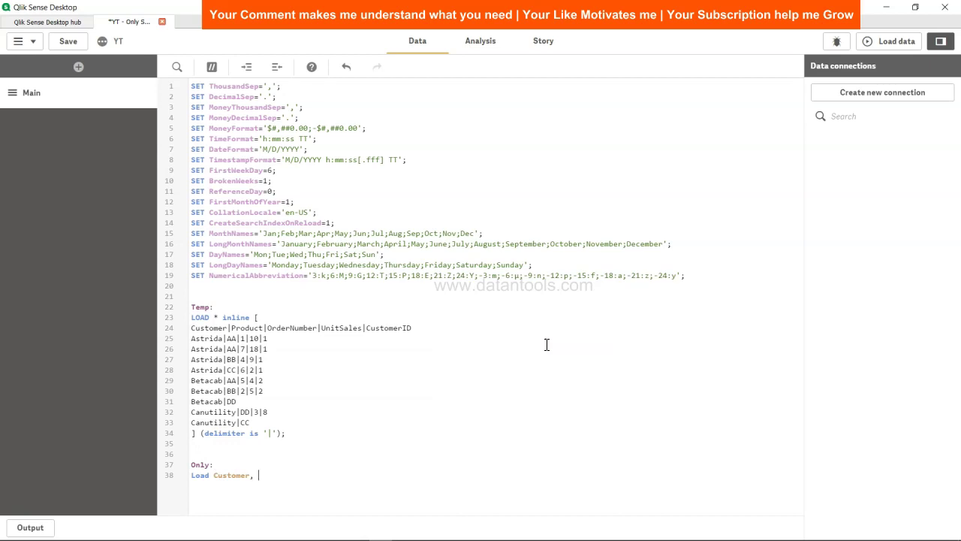
{"action": "type", "text": ", O"}
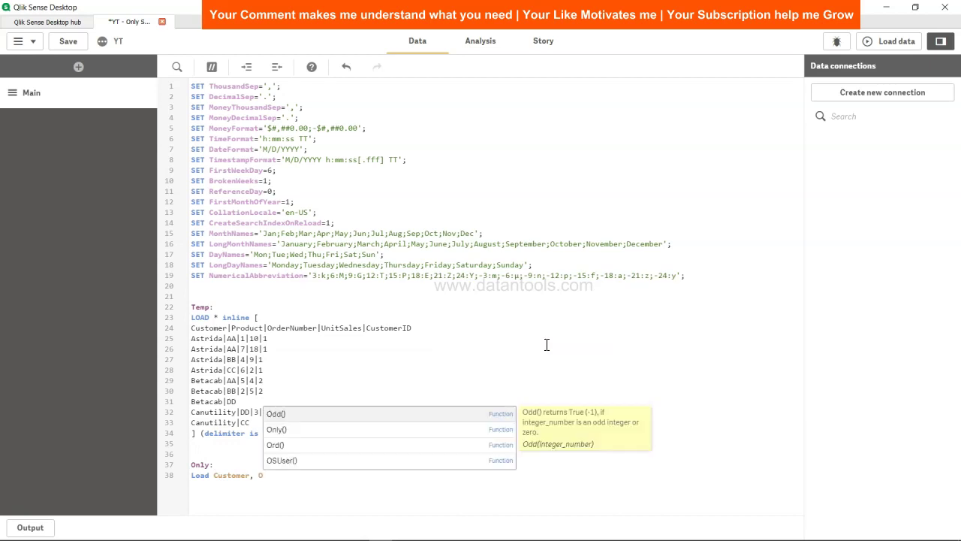
{"action": "type", "text": "nly("}
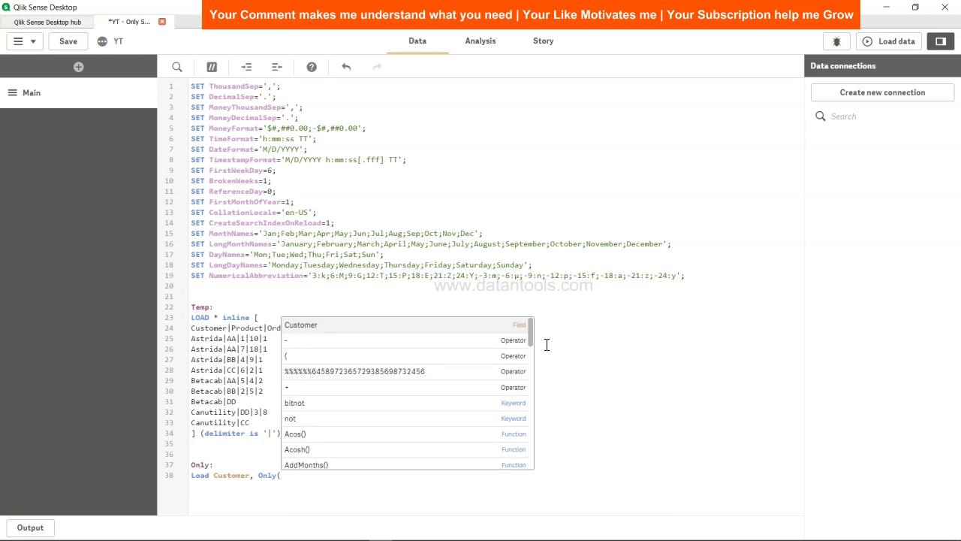
{"action": "type", "text": "Customer"}
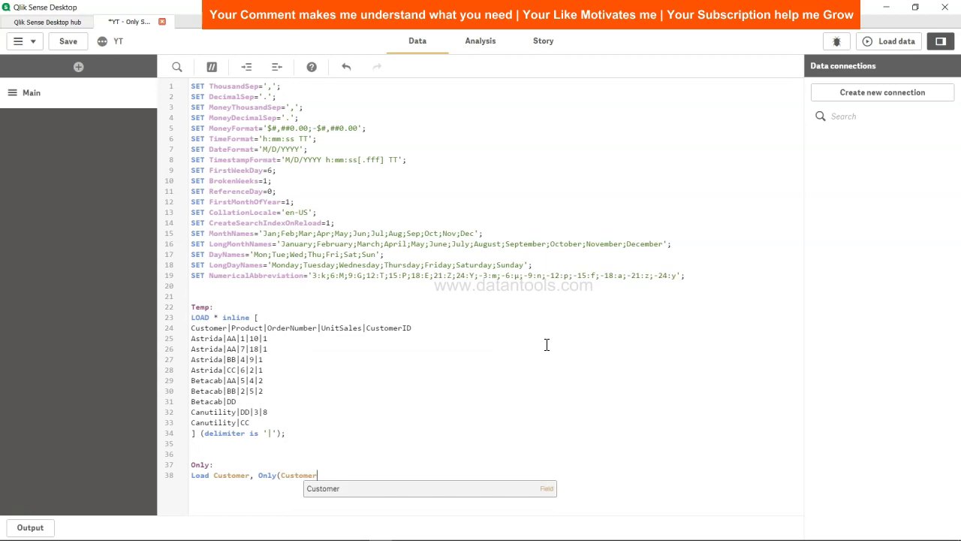
{"action": "type", "text": "ID)"}
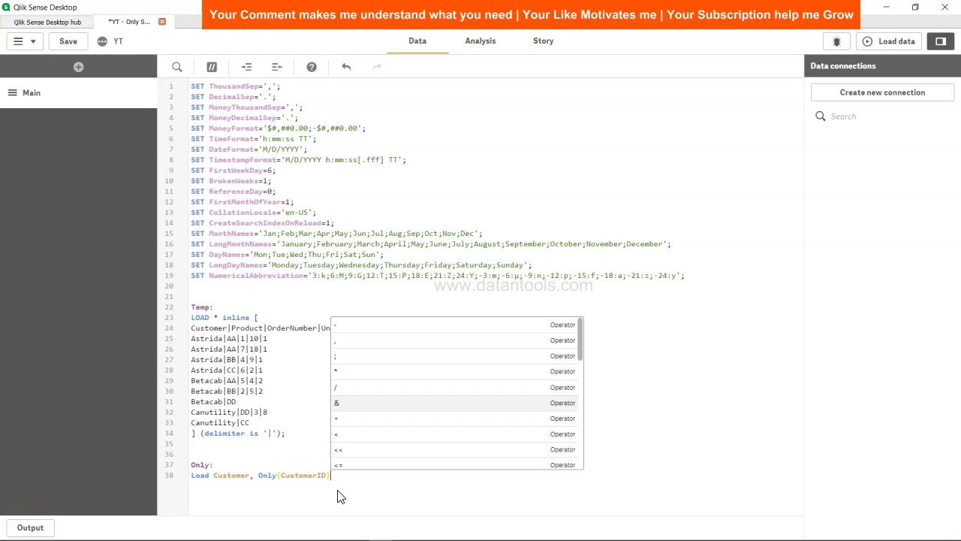
- Complete the load statement by aliasing the Only() field as Complete_Rec, sourced from Resident Temp and grouped by Customer
{"action": "type", "text": "as "}
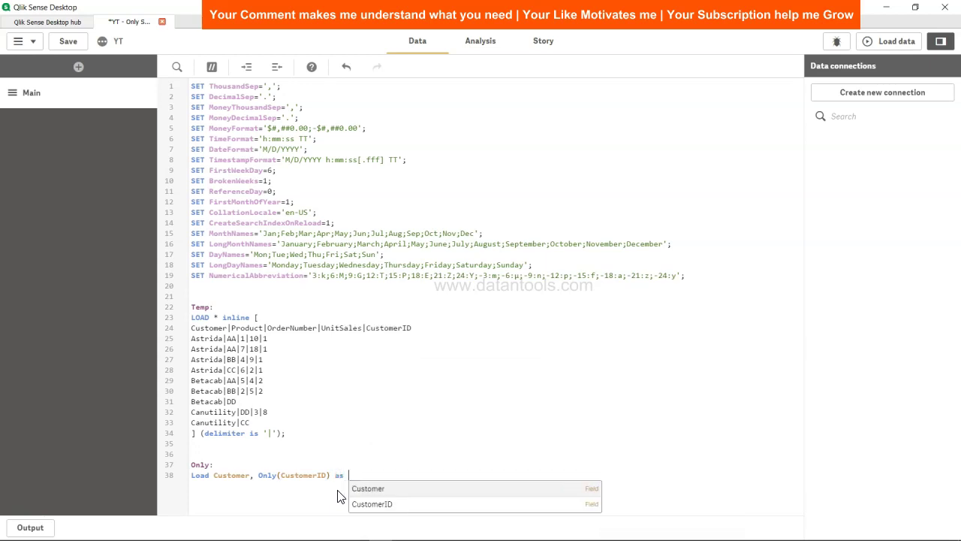
{"action": "type", "text": "Complete"}
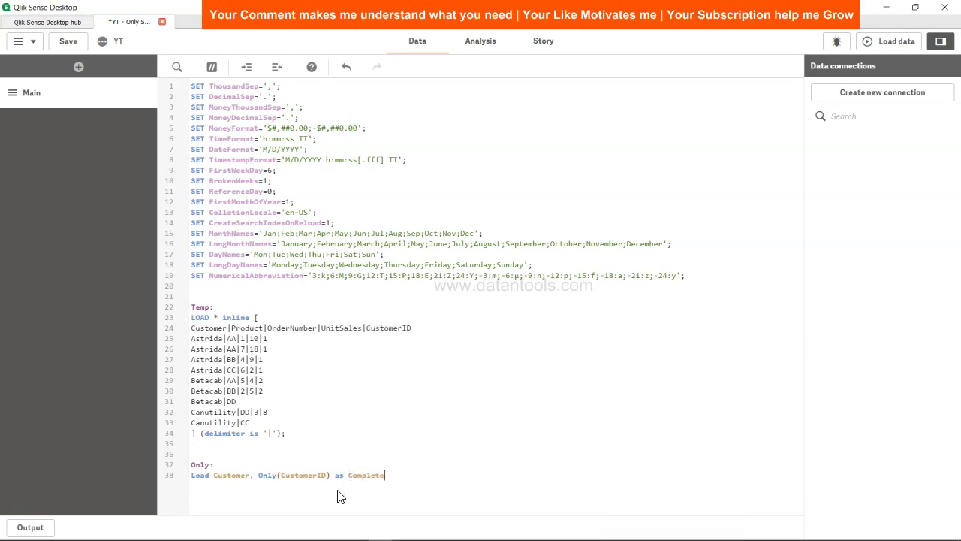
{"action": "type", "text": "_Rec Resident Temp"}
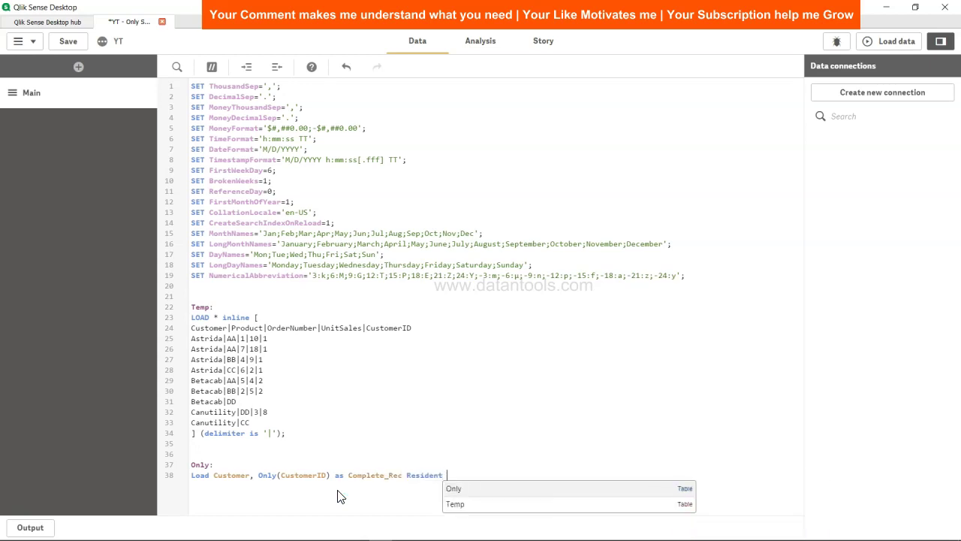
{"action": "key", "text": "BackSpace"}
{"action": "key", "text": "BackSpace"}
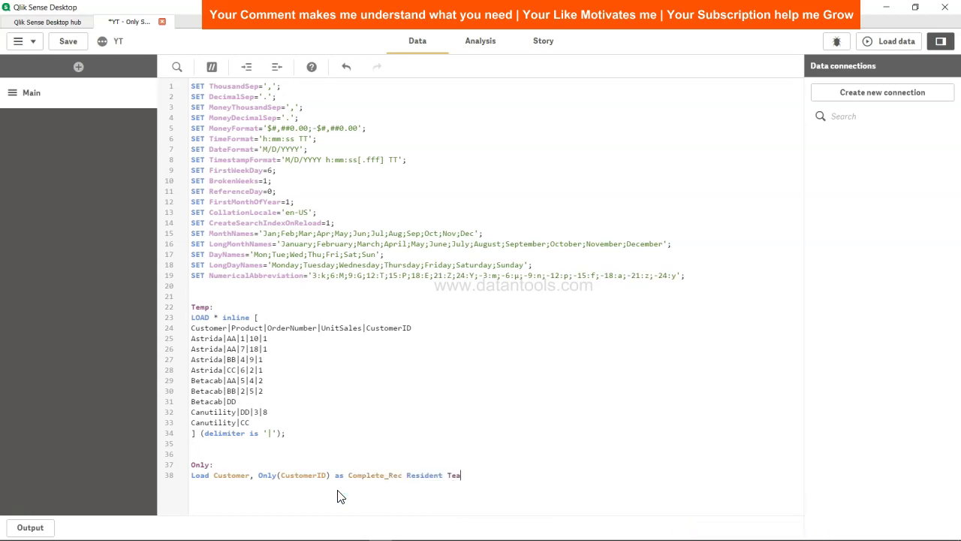
{"action": "type", "text": "mp"}
{"action": "type", "text": "Gro"}
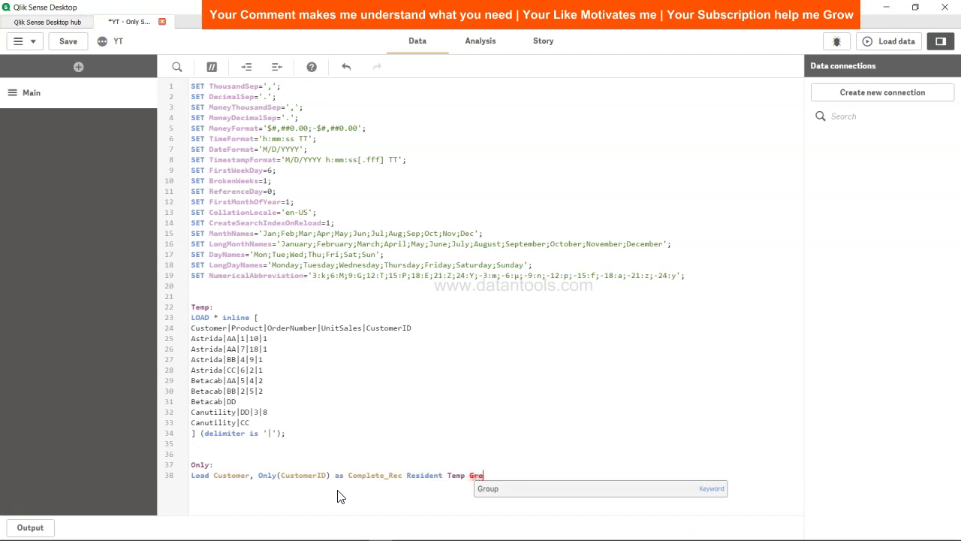
{"action": "type", "text": "up By Customer;"}
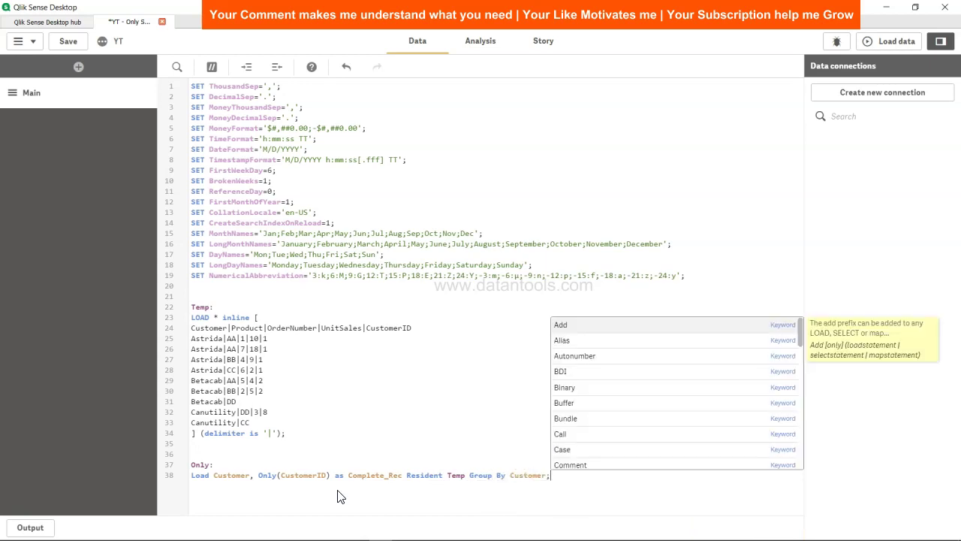
- Save the script and reload the app's data
{"action": "left_click", "coordinate": [78, 42]}
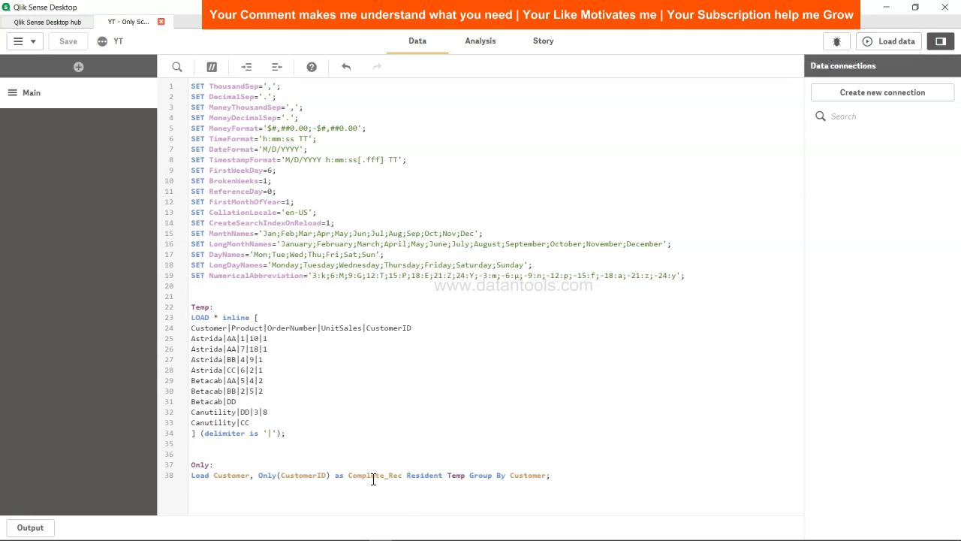
{"action": "left_click", "coordinate": [889, 42]}
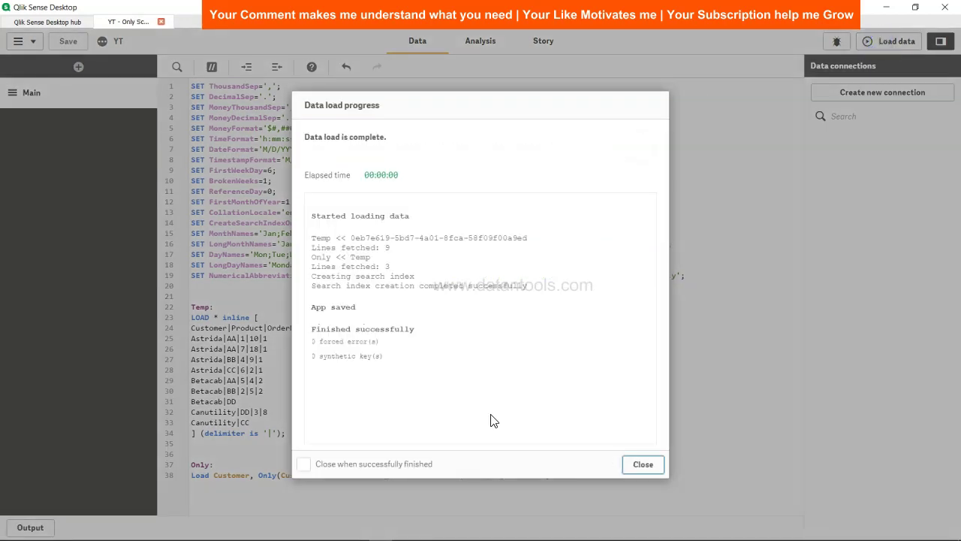
{"action": "left_click", "coordinate": [649, 463]}
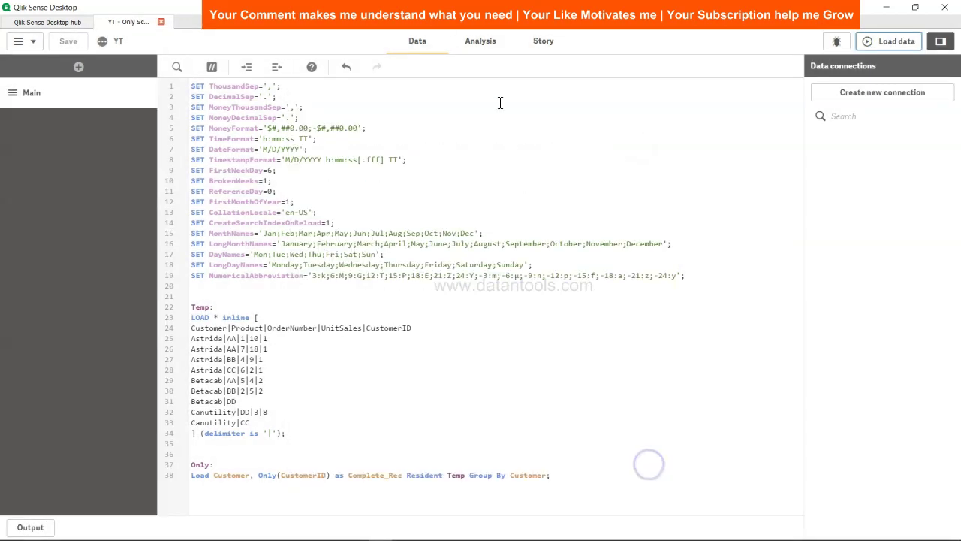
- Place a table chart below the text box on the Only Script and Chart Function sheet, with Customer as its dimension
{"action": "left_click", "coordinate": [485, 45]}
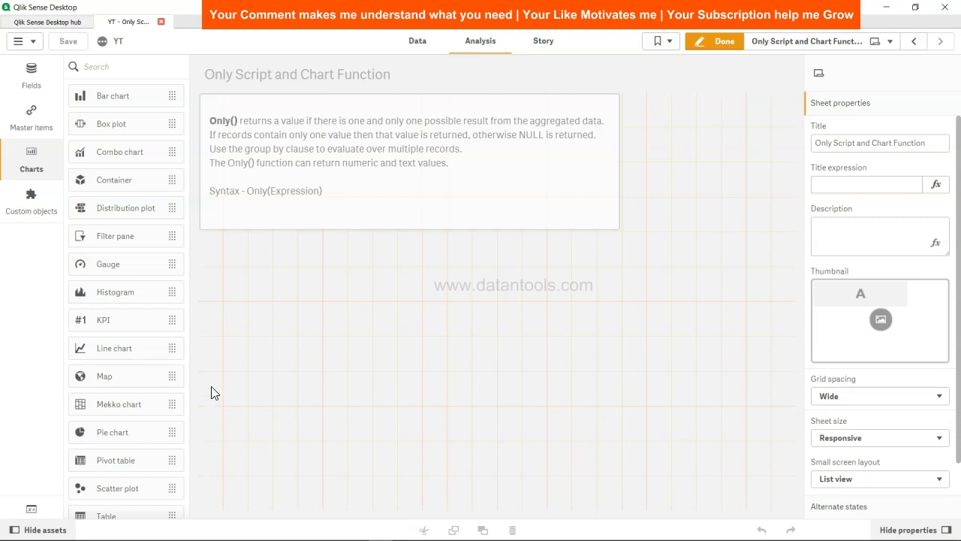
{"action": "scroll", "coordinate": [146, 485], "scroll_direction": "down", "scroll_amount": 3}
{"action": "left_click_drag", "start_coordinate": [124, 419], "coordinate": [294, 326]}
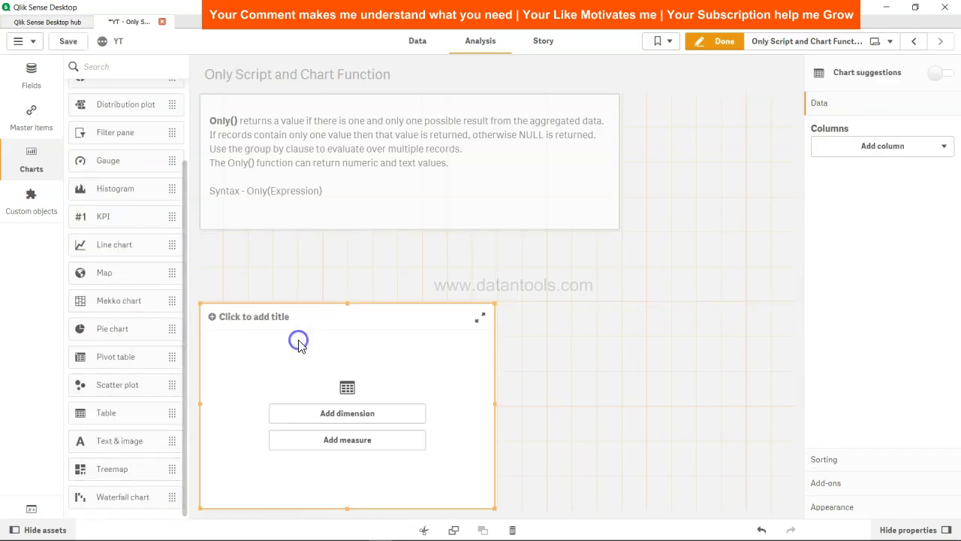
{"action": "left_click", "coordinate": [353, 413]}
{"action": "left_click", "coordinate": [484, 408]}
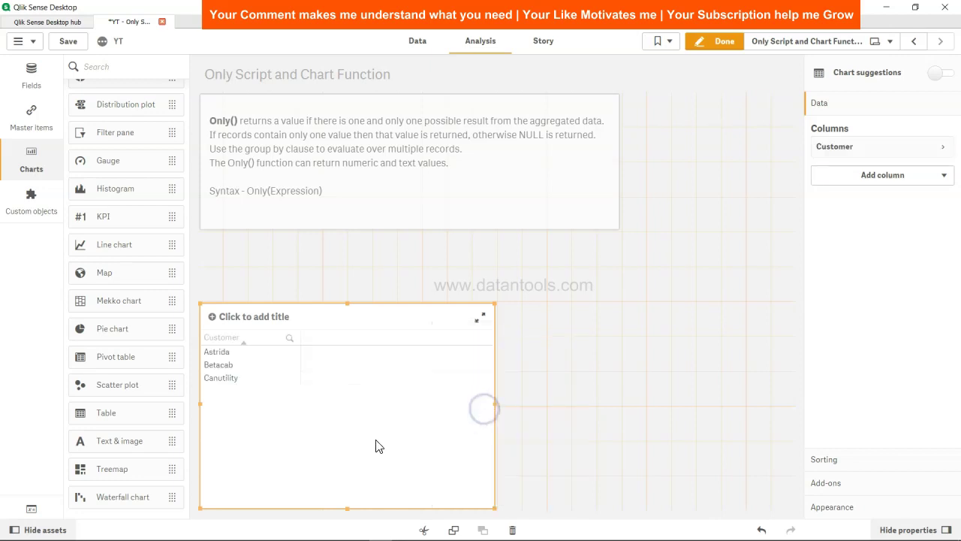
- Add the Complete_Rec field to the table as a dimension column
{"action": "left_click", "coordinate": [931, 175]}
{"action": "left_click", "coordinate": [894, 209]}
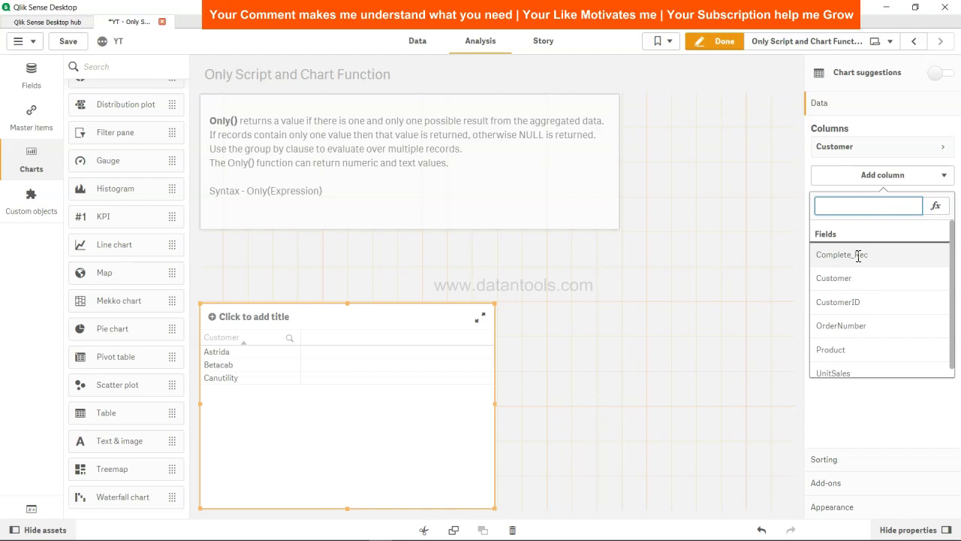
{"action": "left_click", "coordinate": [858, 254]}
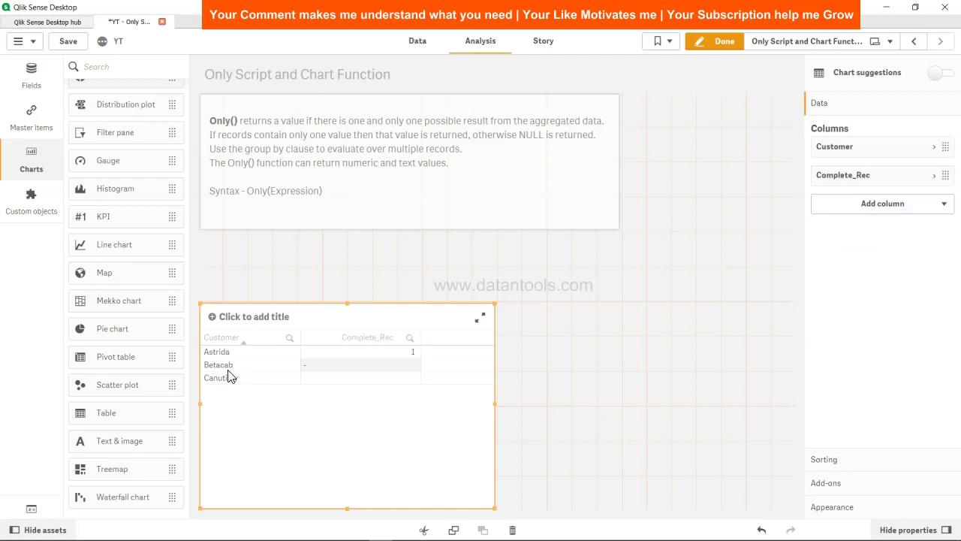
- Compare the table's customer results with the Astrida, Betacab and Canutility rows of the inline Temp data in the load script
{"action": "left_click", "coordinate": [206, 353]}
{"action": "left_click_drag", "start_coordinate": [206, 353], "coordinate": [232, 354]}
{"action": "left_click", "coordinate": [404, 45]}
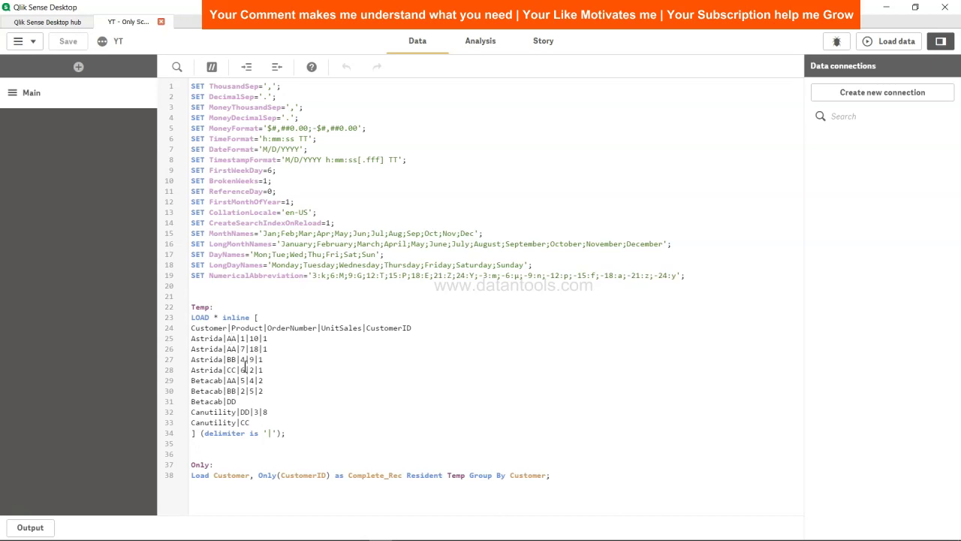
{"action": "left_click_drag", "start_coordinate": [267, 370], "coordinate": [194, 342]}
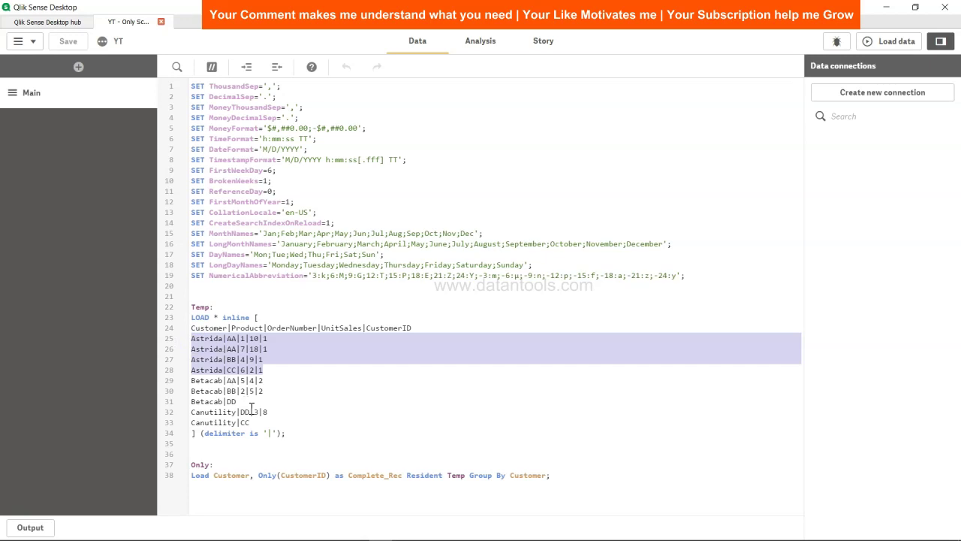
{"action": "left_click_drag", "start_coordinate": [244, 403], "coordinate": [188, 398]}
{"action": "left_click_drag", "start_coordinate": [260, 425], "coordinate": [187, 413]}
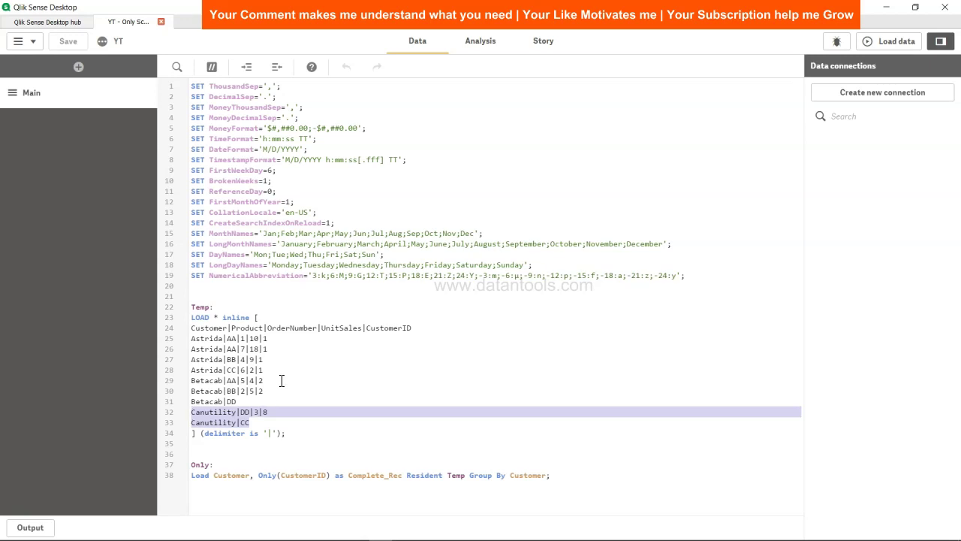
{"action": "left_click", "coordinate": [369, 367]}
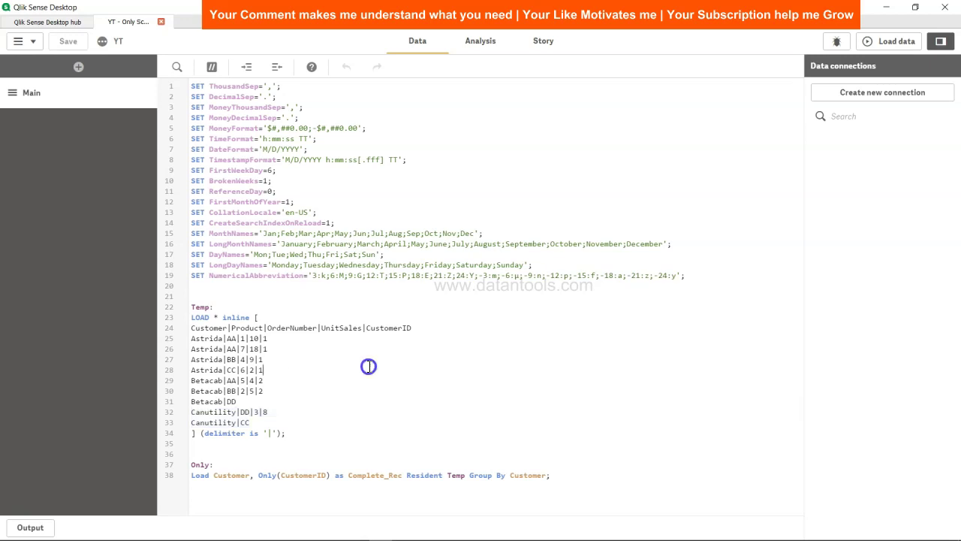
- Remove the Complete_Rec column from the table on the analysis sheet
{"action": "left_click", "coordinate": [470, 53]}
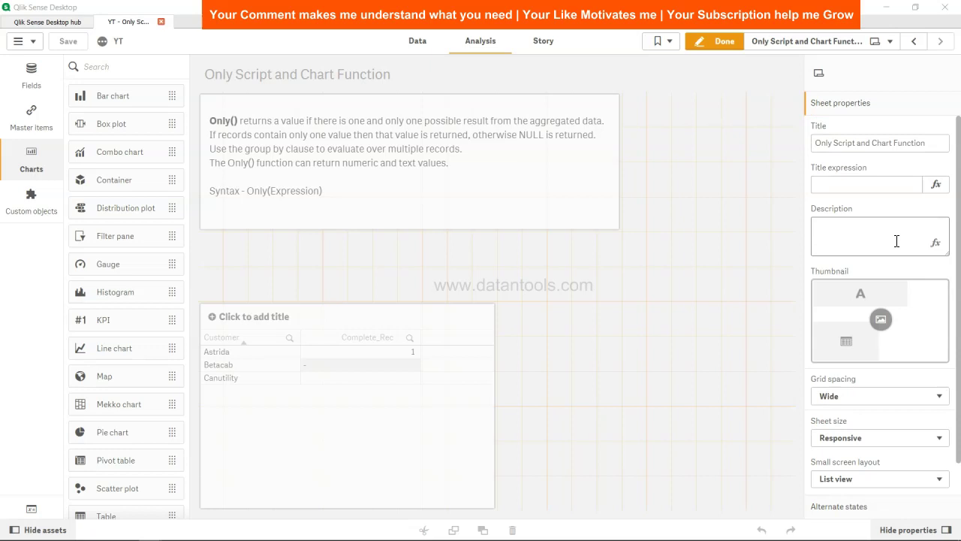
{"action": "left_click", "coordinate": [458, 398]}
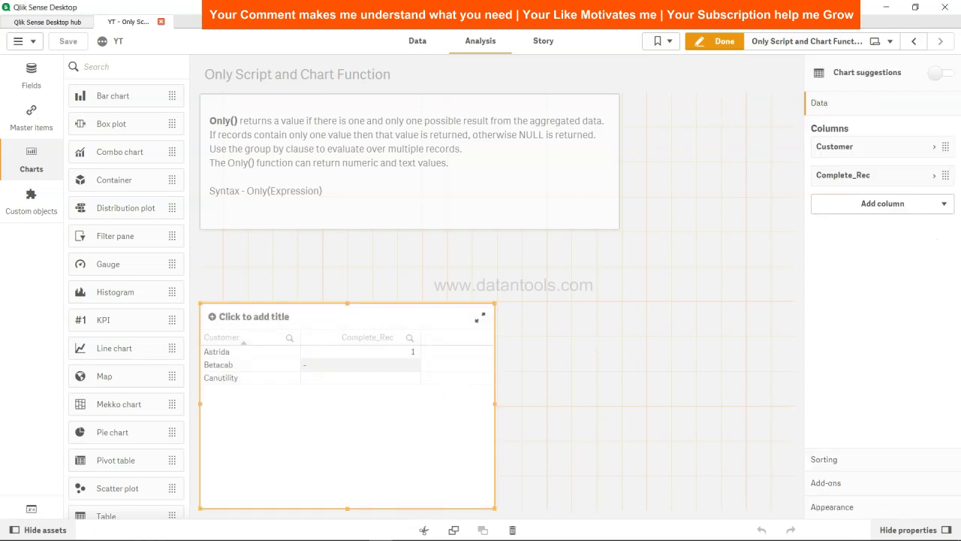
{"action": "left_click", "coordinate": [934, 176]}
{"action": "scroll", "coordinate": [889, 360], "scroll_direction": "down", "scroll_amount": 3}
{"action": "scroll", "coordinate": [887, 392], "scroll_direction": "down", "scroll_amount": 1}
{"action": "left_click", "coordinate": [918, 393]}
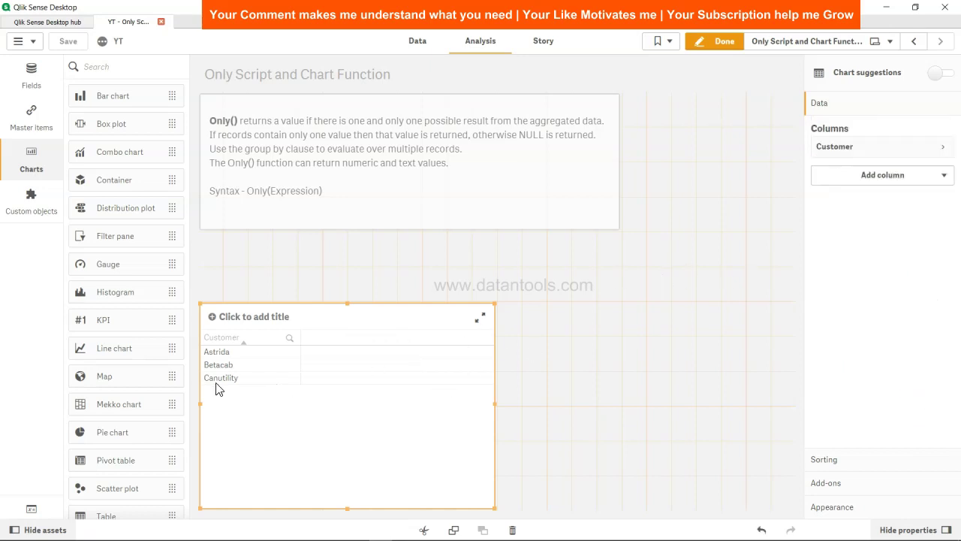
- Add the Product field to the table as a dimension column
{"action": "left_click", "coordinate": [887, 177]}
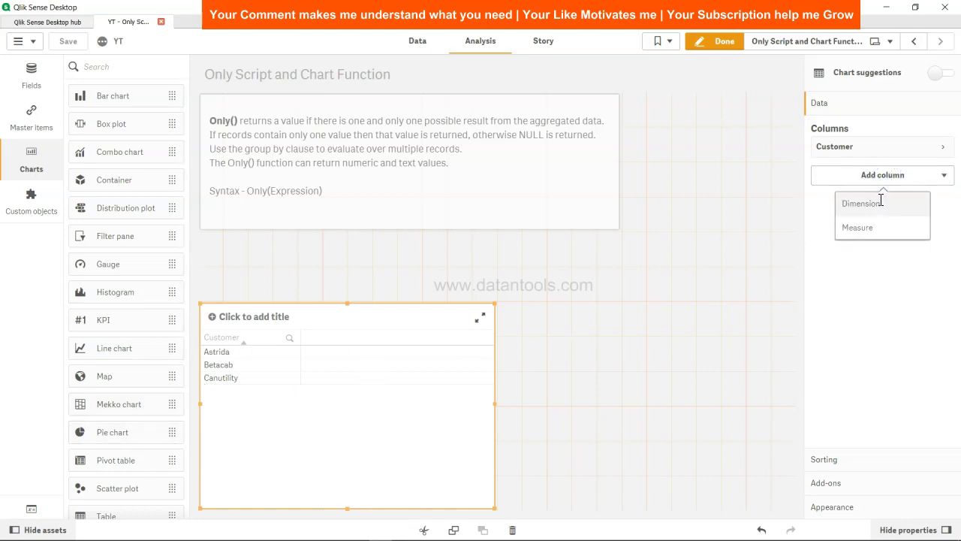
{"action": "left_click", "coordinate": [877, 203]}
{"action": "type", "text": "Prod"}
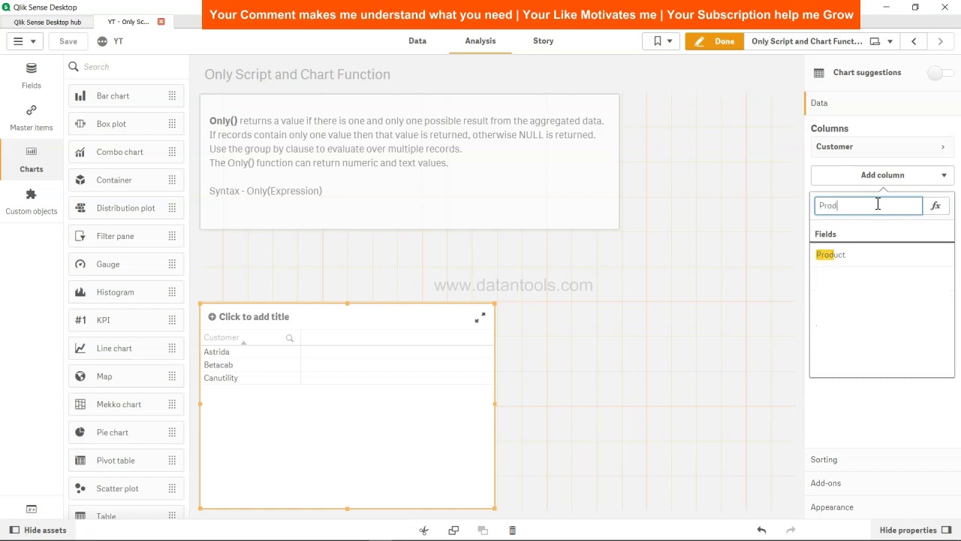
{"action": "left_click", "coordinate": [852, 255]}
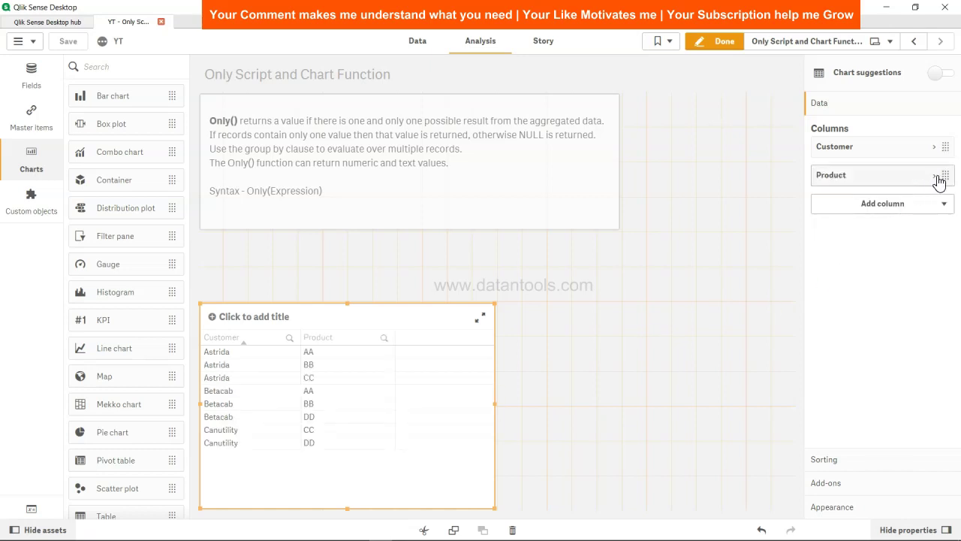
- Add the UnitSales field to the table as a dimension column
{"action": "left_click", "coordinate": [928, 213]}
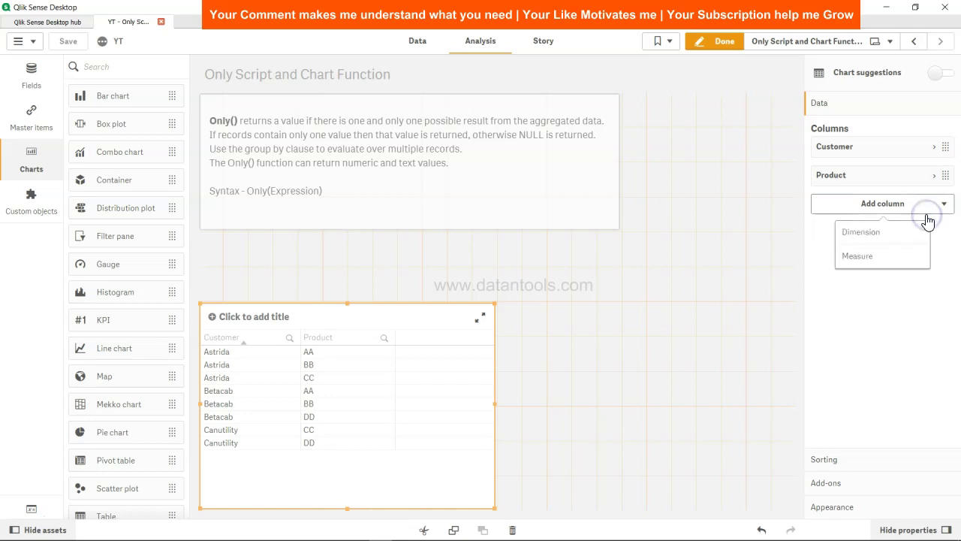
{"action": "left_click", "coordinate": [877, 232]}
{"action": "type", "text": "Unit"}
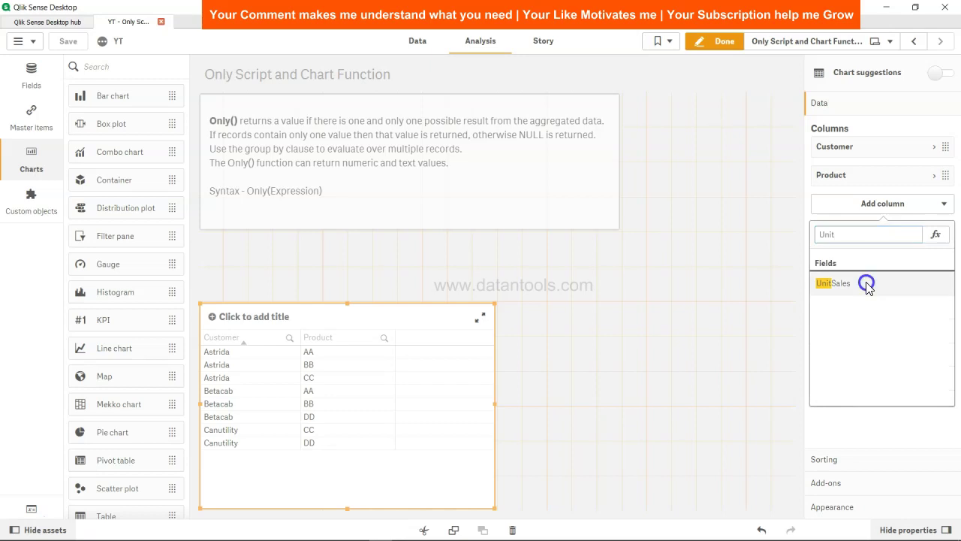
{"action": "left_click", "coordinate": [826, 283]}
- Add the OrderNumber field to the table as a dimension column
{"action": "left_click", "coordinate": [941, 232]}
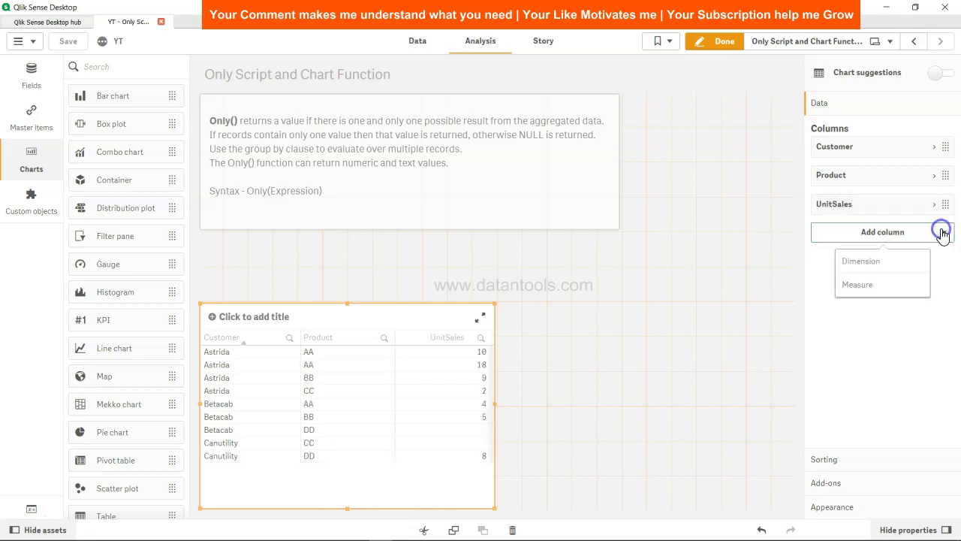
{"action": "left_click", "coordinate": [880, 262]}
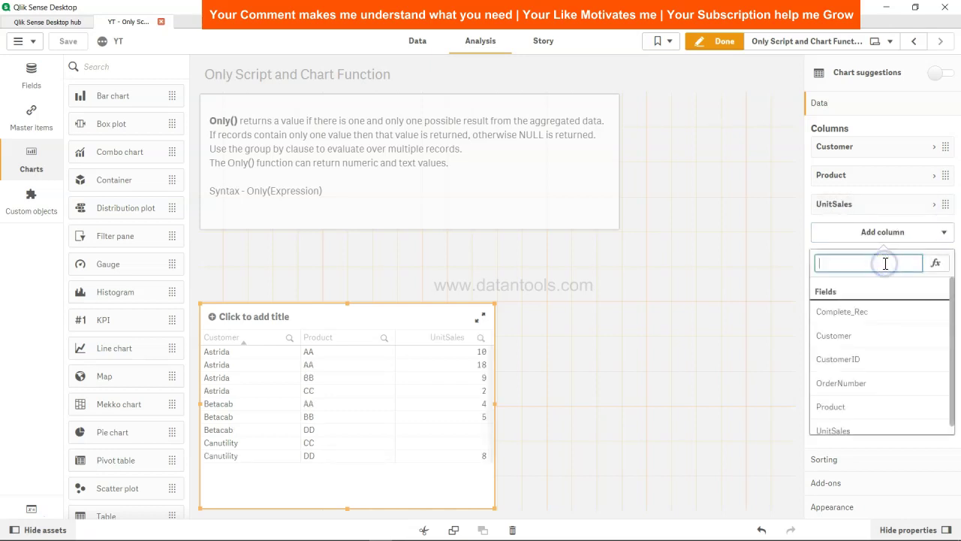
{"action": "scroll", "coordinate": [883, 369], "scroll_direction": "up", "scroll_amount": 1}
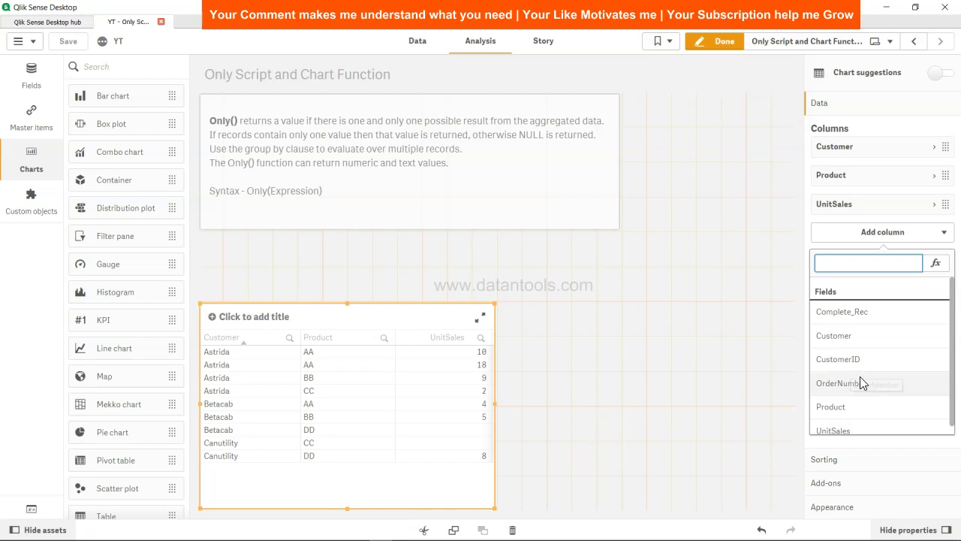
{"action": "left_click", "coordinate": [851, 384]}
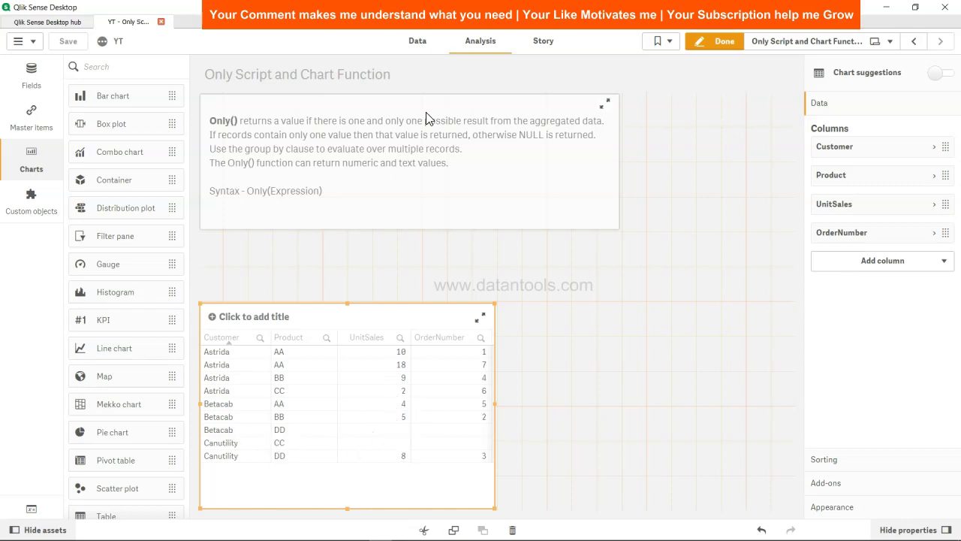
- Set the UnitSales value of the Betacab BB row to 4 in the inline load script and reload the data
{"action": "left_click", "coordinate": [422, 42]}
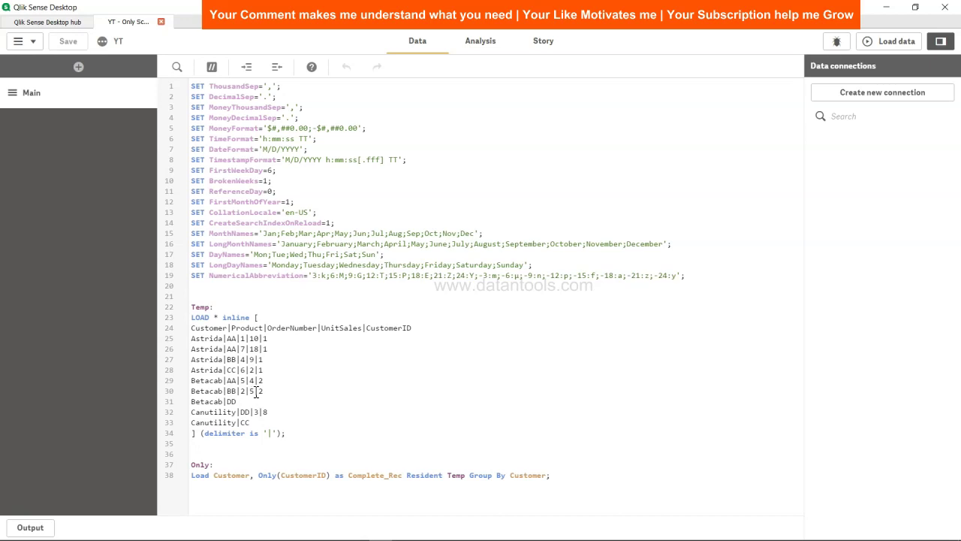
{"action": "type", "text": "4"}
{"action": "left_click", "coordinate": [68, 41]}
{"action": "left_click", "coordinate": [904, 41]}
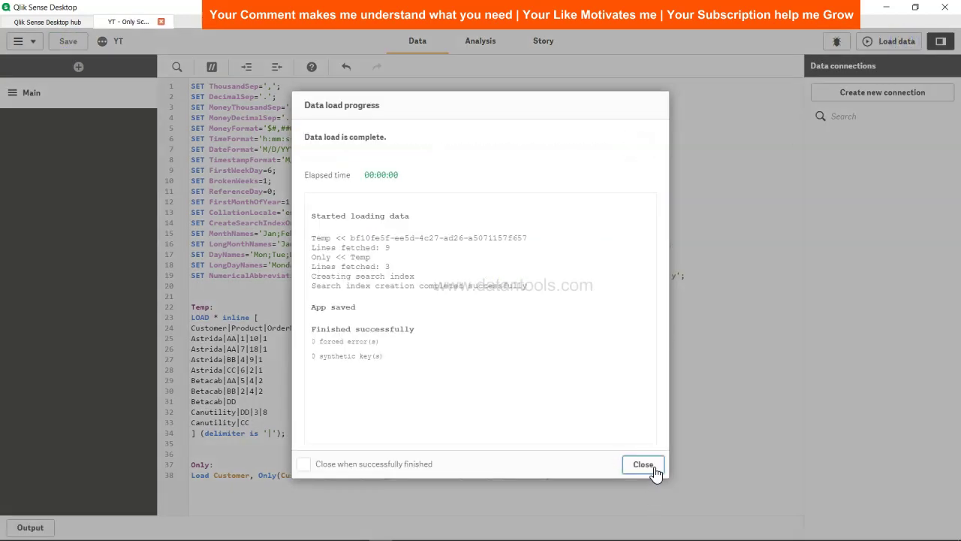
{"action": "left_click", "coordinate": [643, 464]}
- Place a Text & image object on the analysis sheet, just below the right part of the Only() description box
{"action": "left_click", "coordinate": [487, 41]}
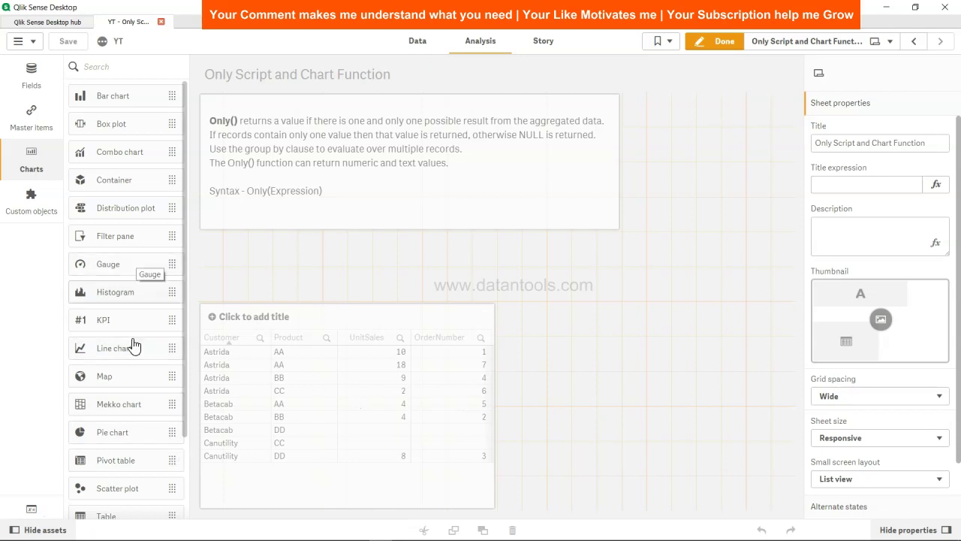
{"action": "scroll", "coordinate": [137, 391], "scroll_direction": "down", "scroll_amount": 3}
{"action": "left_click_drag", "start_coordinate": [133, 443], "coordinate": [575, 275]}
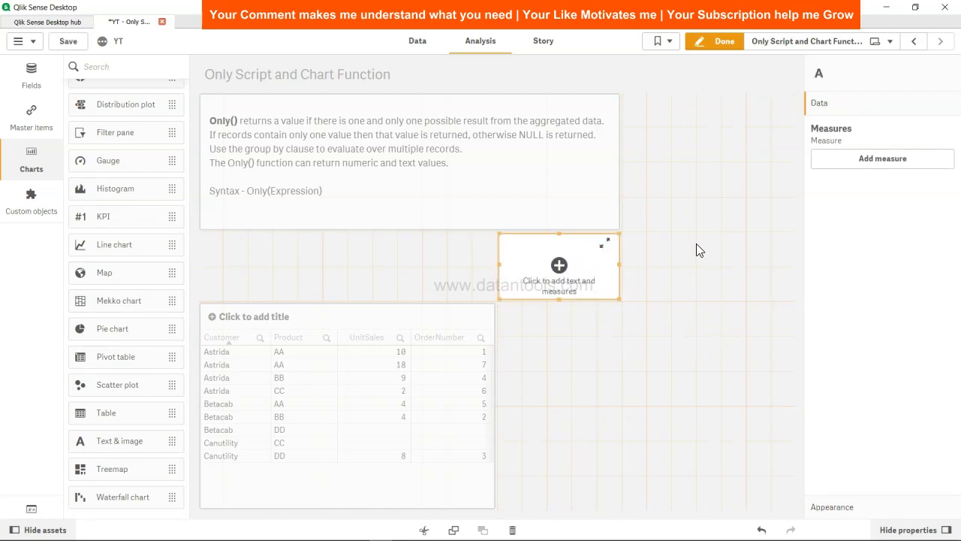
- Write a measure expression for the text object using only() on Product, with set expression braces before the field: only({}Product)
{"action": "left_click", "coordinate": [891, 163]}
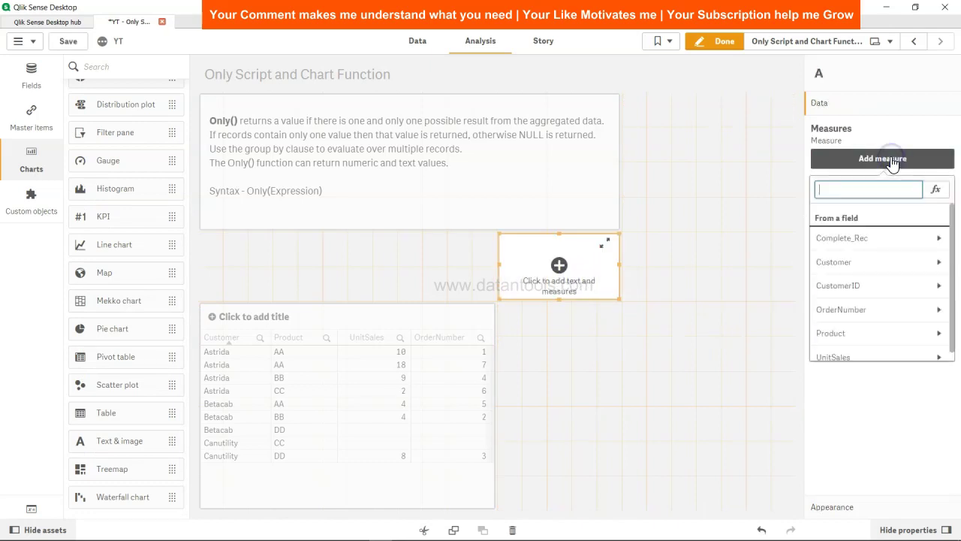
{"action": "left_click", "coordinate": [936, 189]}
{"action": "type", "text": "only("}
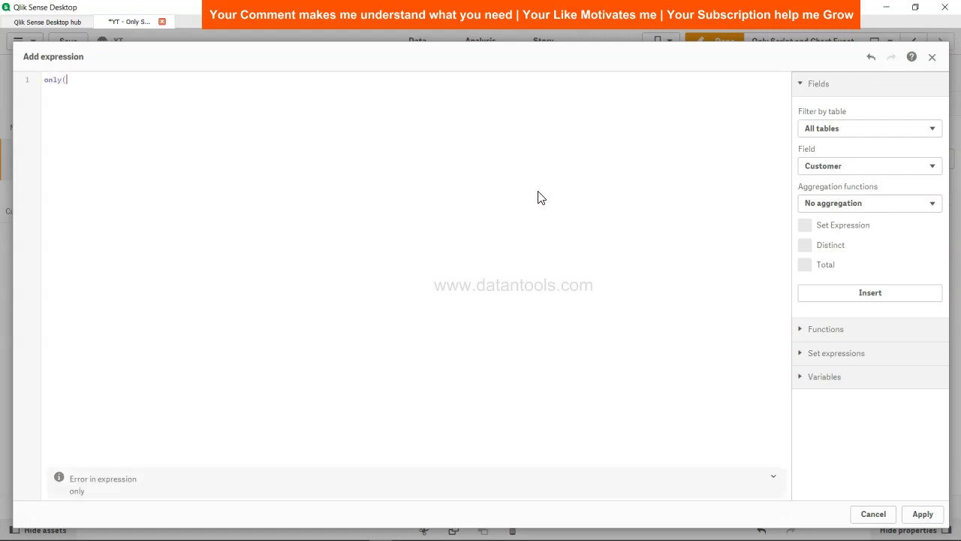
{"action": "type", "text": ")"}
{"action": "key", "text": "Left"}
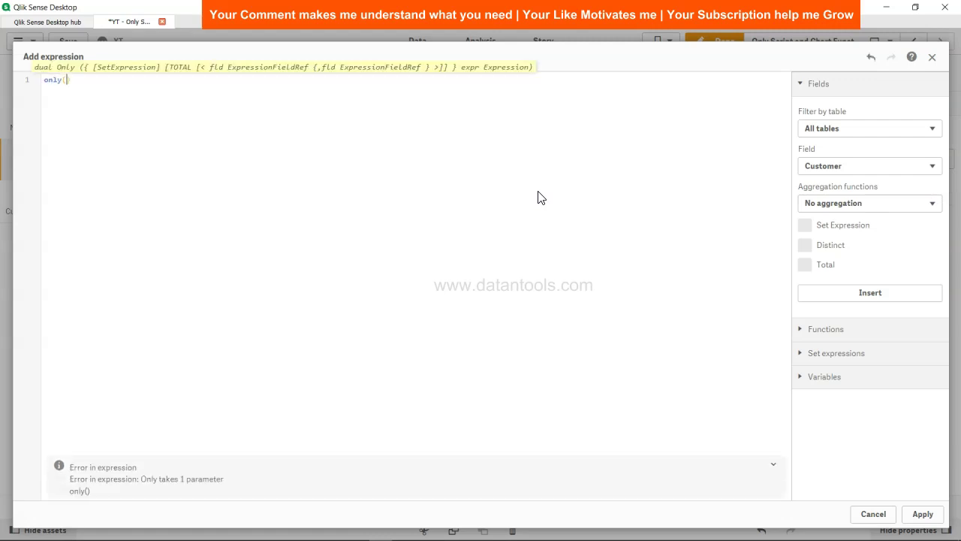
{"action": "type", "text": "Product"}
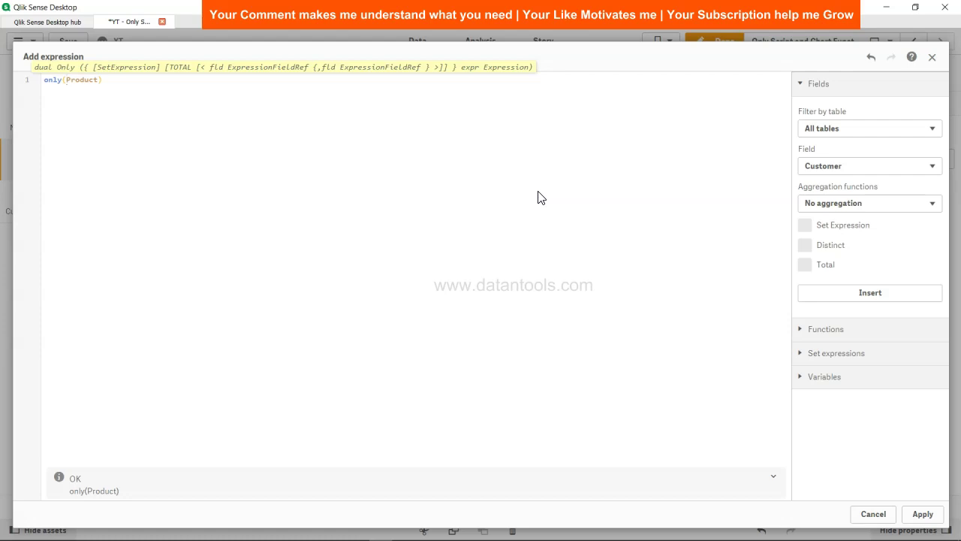
{"action": "type", "text": "{"}
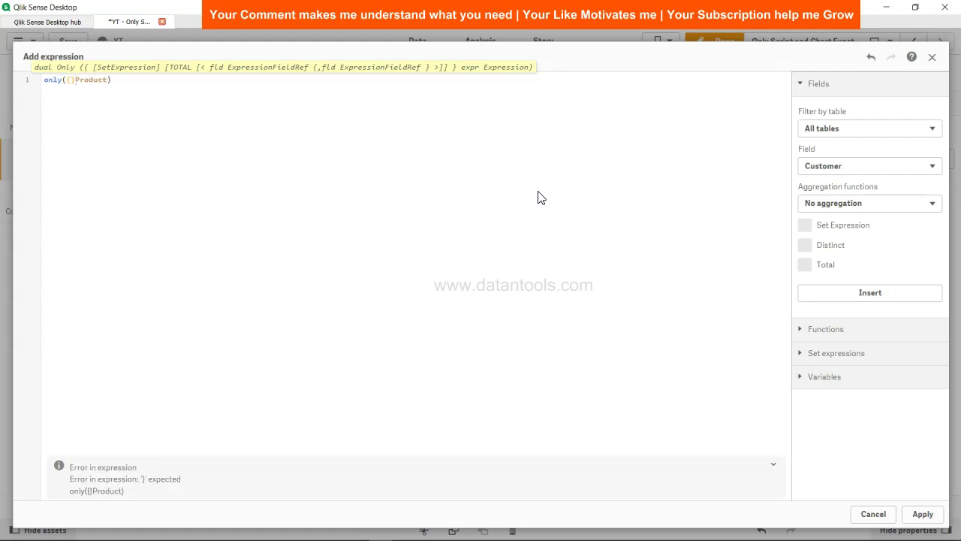